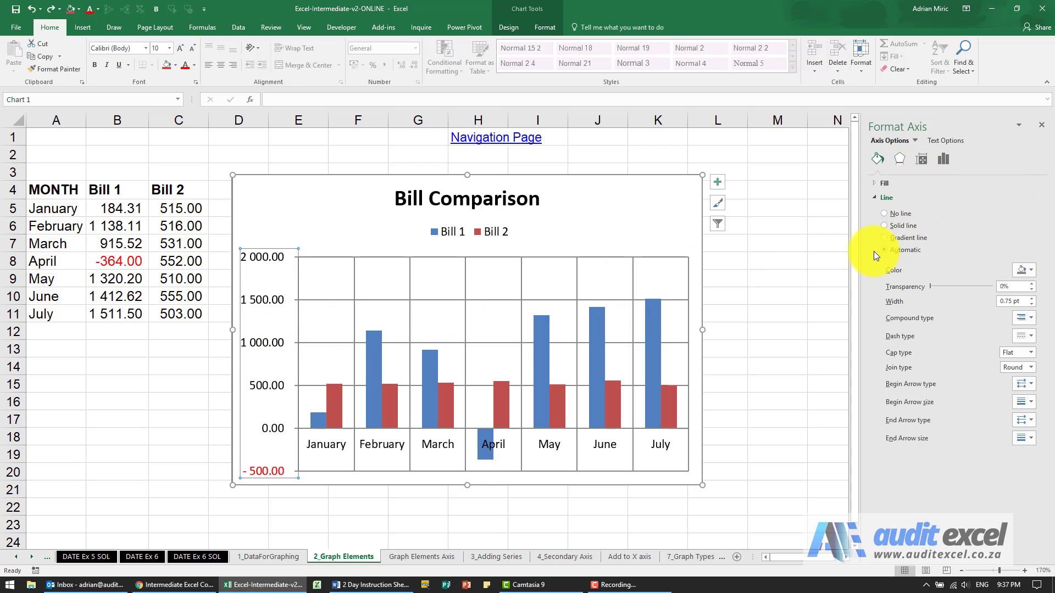
- Show the vertical axis Effects settings: Shadow, Glow, Soft Edges and 3-D Format
left_click(897, 157)
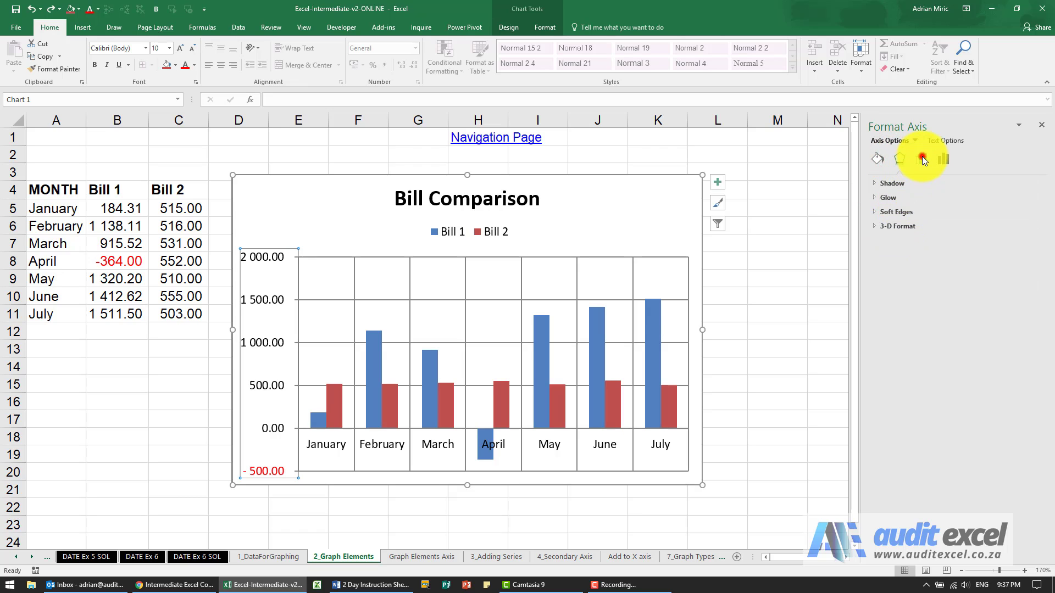
- Tilt the vertical axis labels with a custom angle, then set the angle back to 0°
left_click(922, 158)
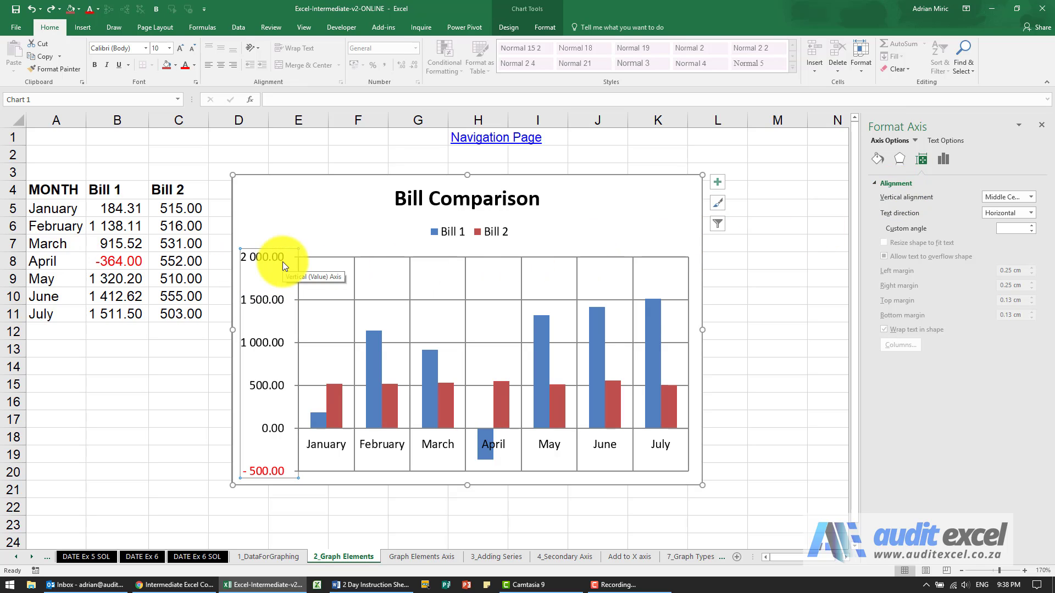
left_click(1032, 231)
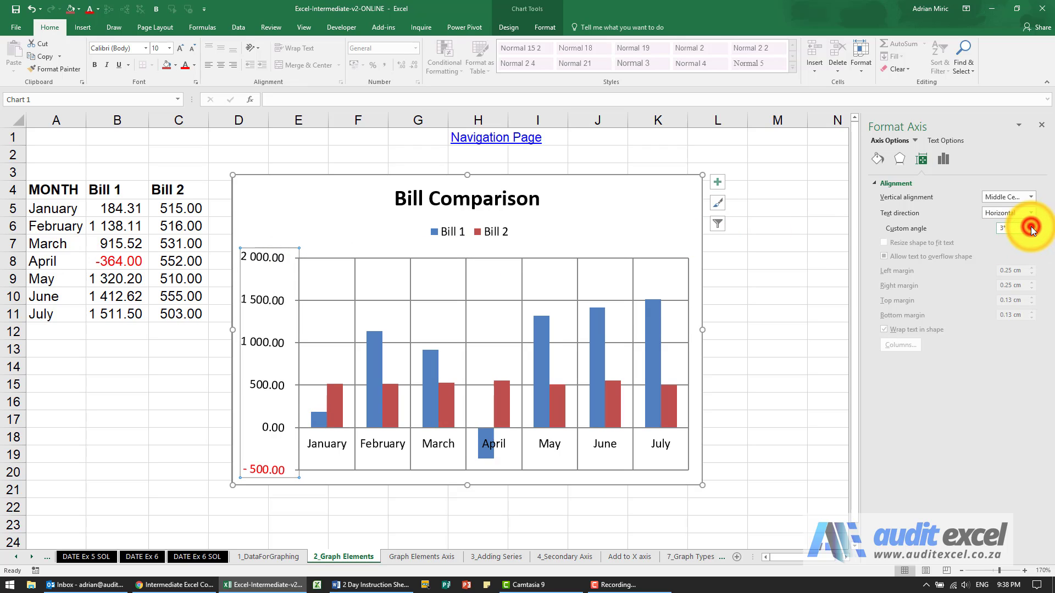
left_click(1032, 230)
left_click(1032, 231)
left_click(1032, 230)
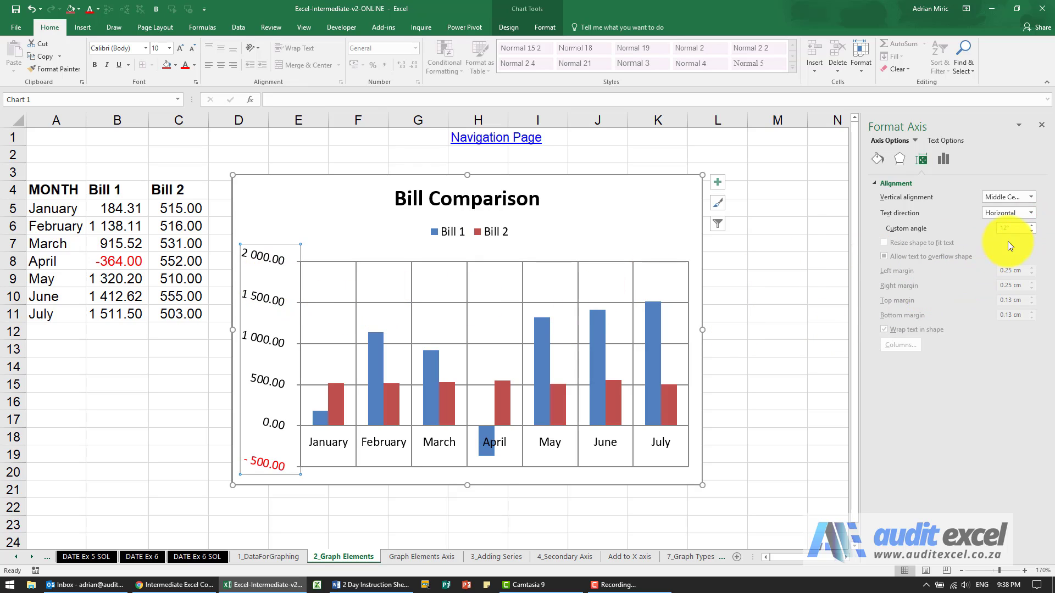
type("0")
key("Return")
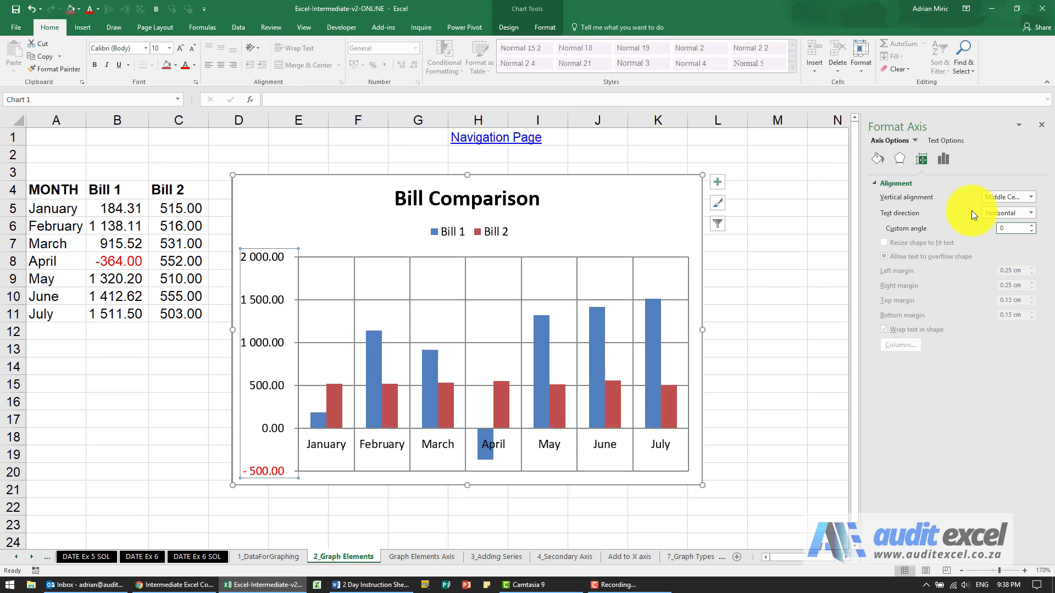
- Set the vertical axis bounds to minimum 0 and maximum 1600
left_click(950, 159)
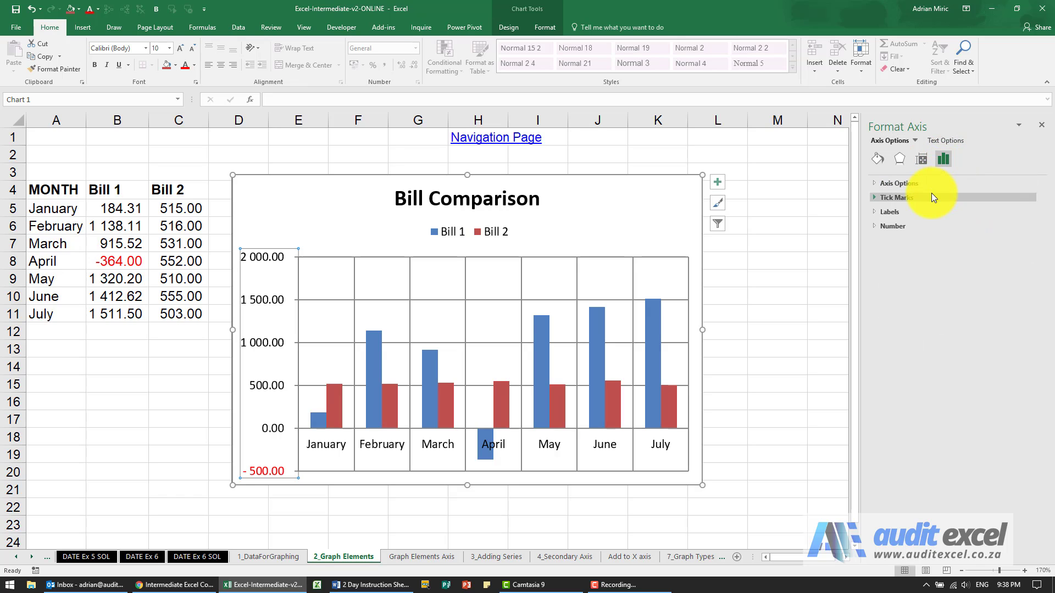
left_click(875, 183)
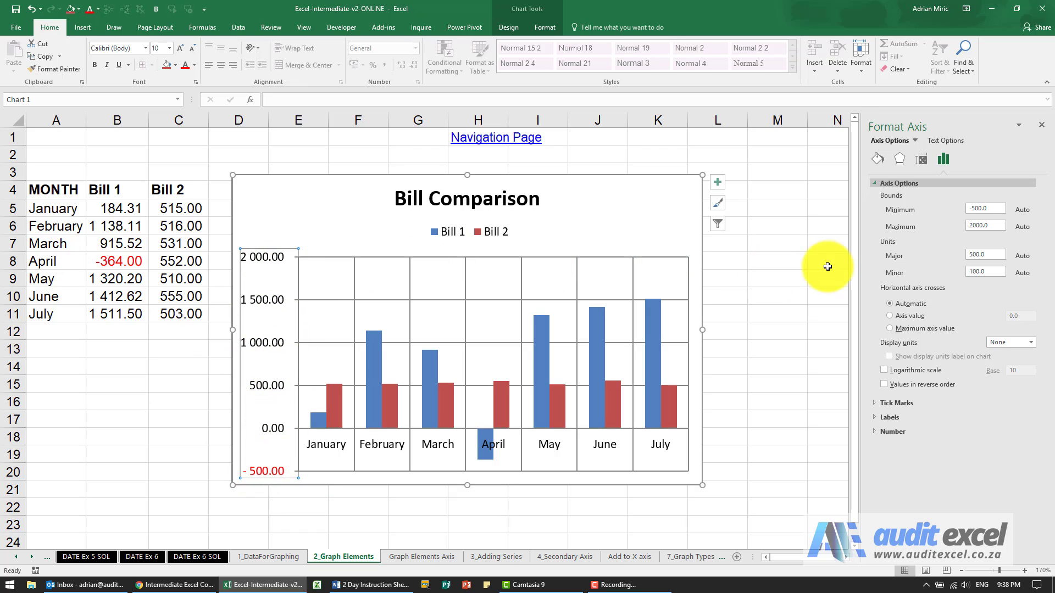
left_click_drag(1001, 211, 958, 208)
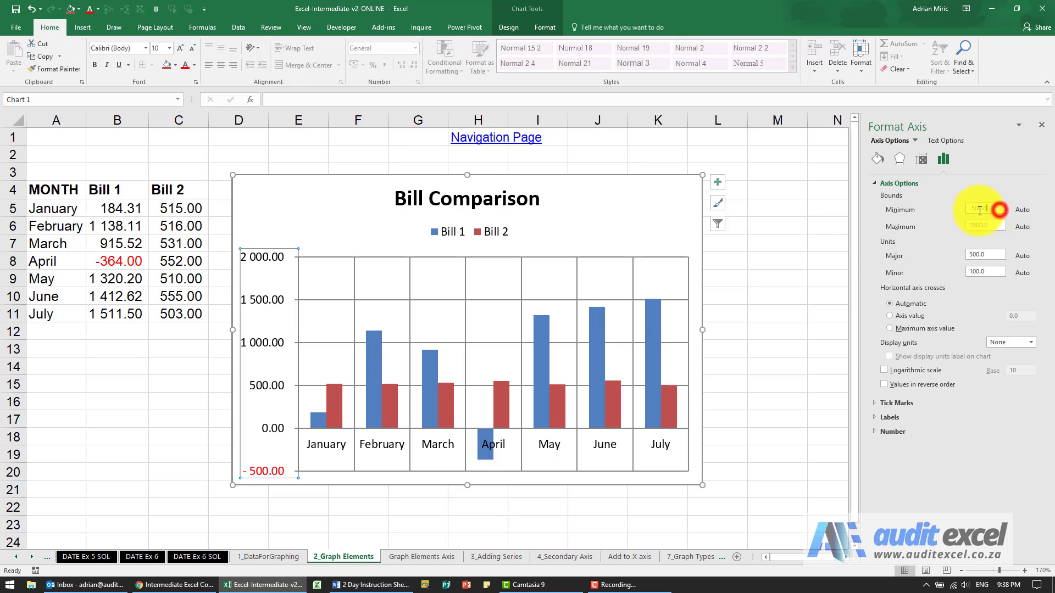
type("0")
key("Tab")
type("1600")
key("Return")
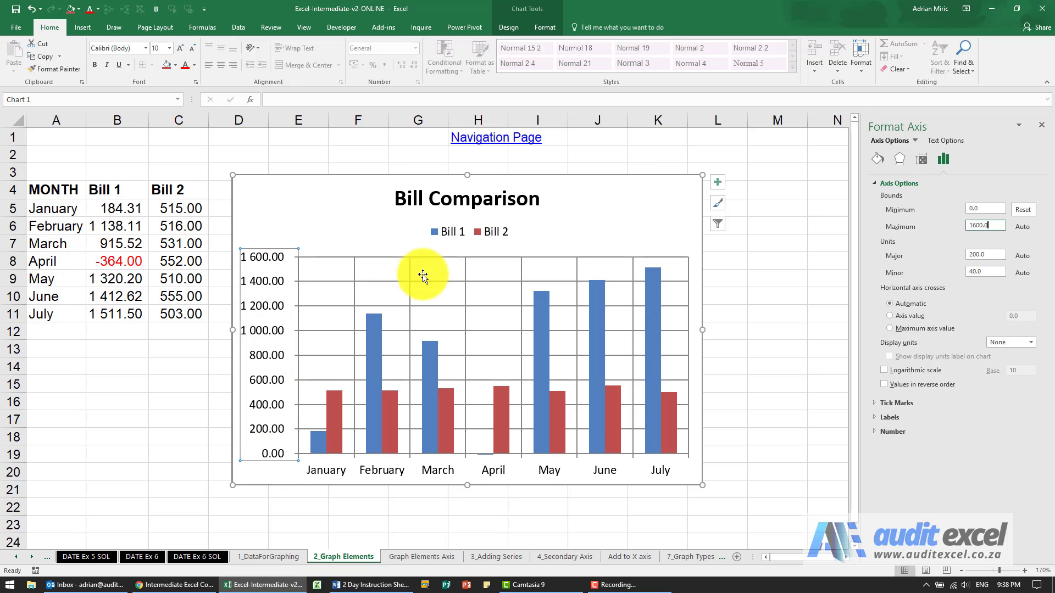
- Try a 2500 maximum, then reset both bounds to automatic (-500 to 2000)
double_click(991, 226)
type("2500")
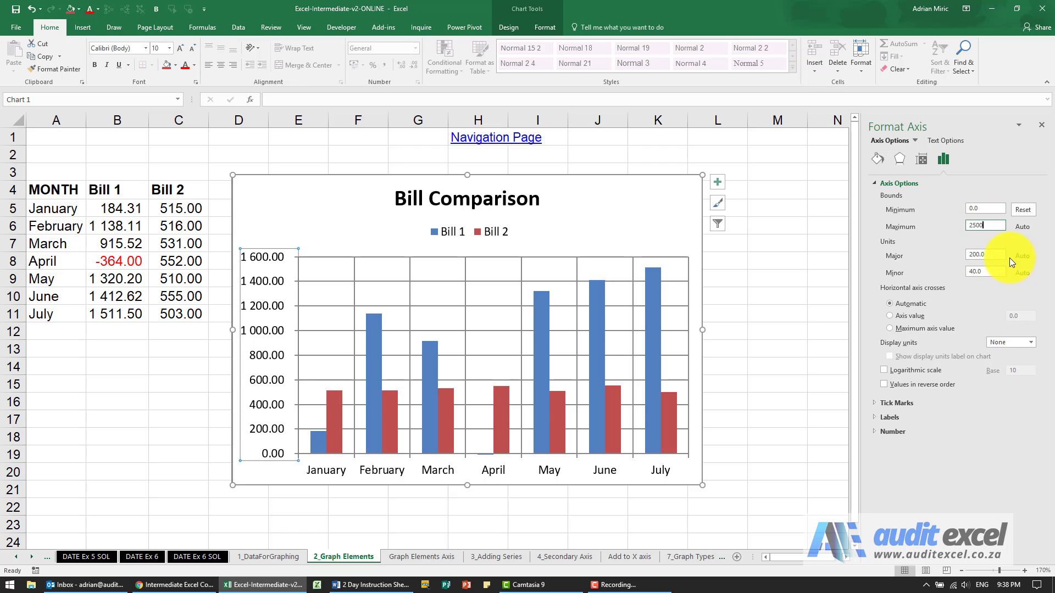
left_click(998, 253)
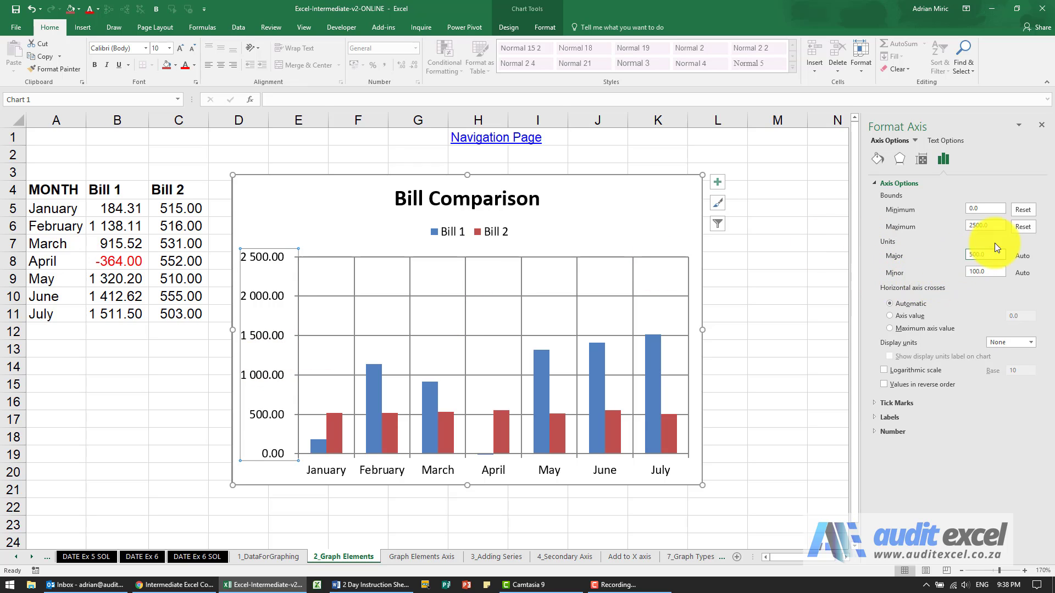
left_click(1023, 210)
left_click(1023, 224)
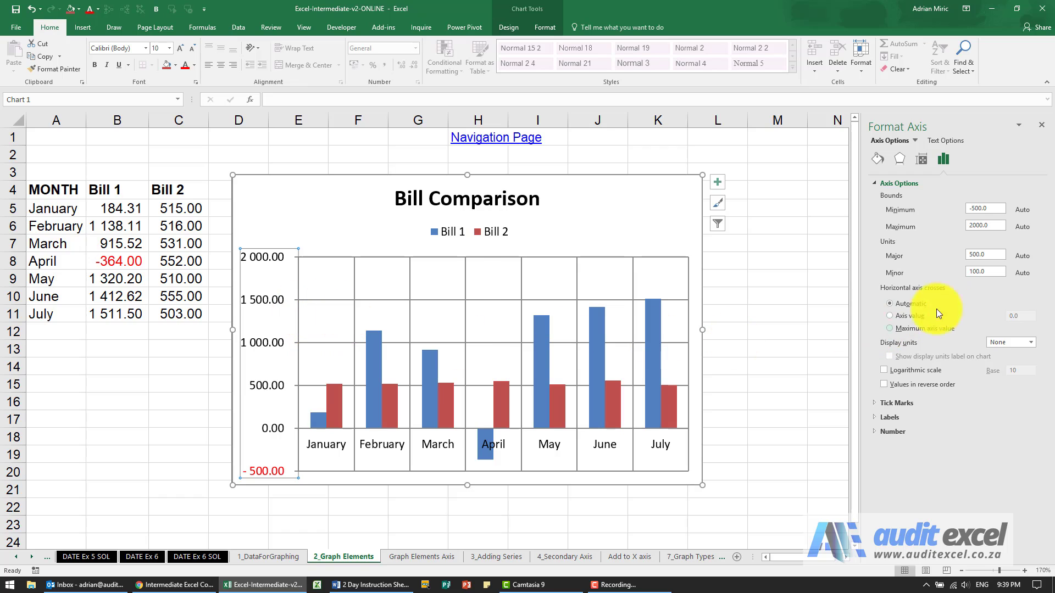
left_click(987, 259)
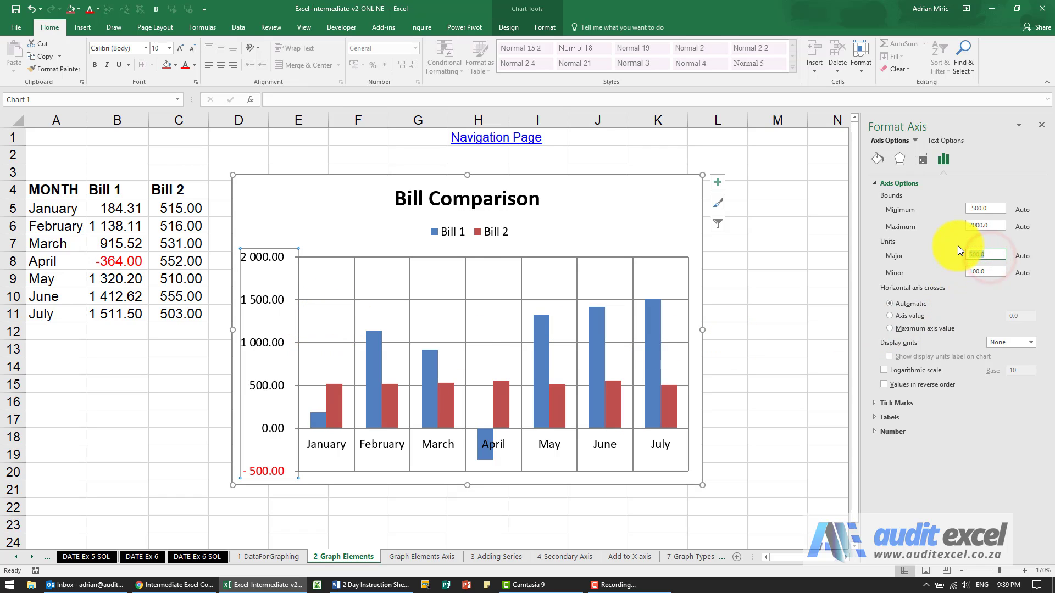
type("250")
left_click(991, 270)
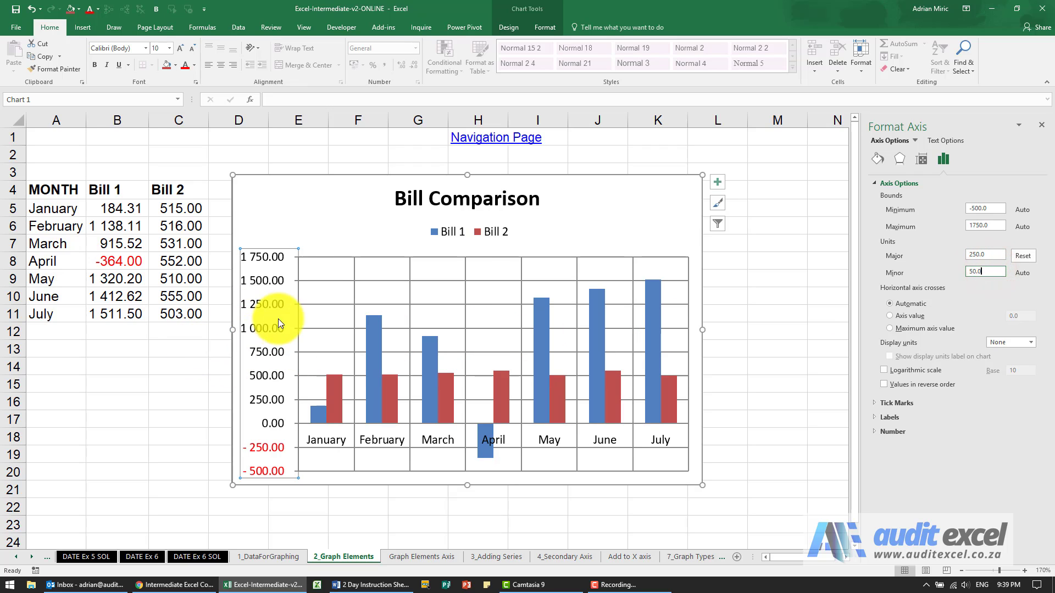
left_click(1016, 255)
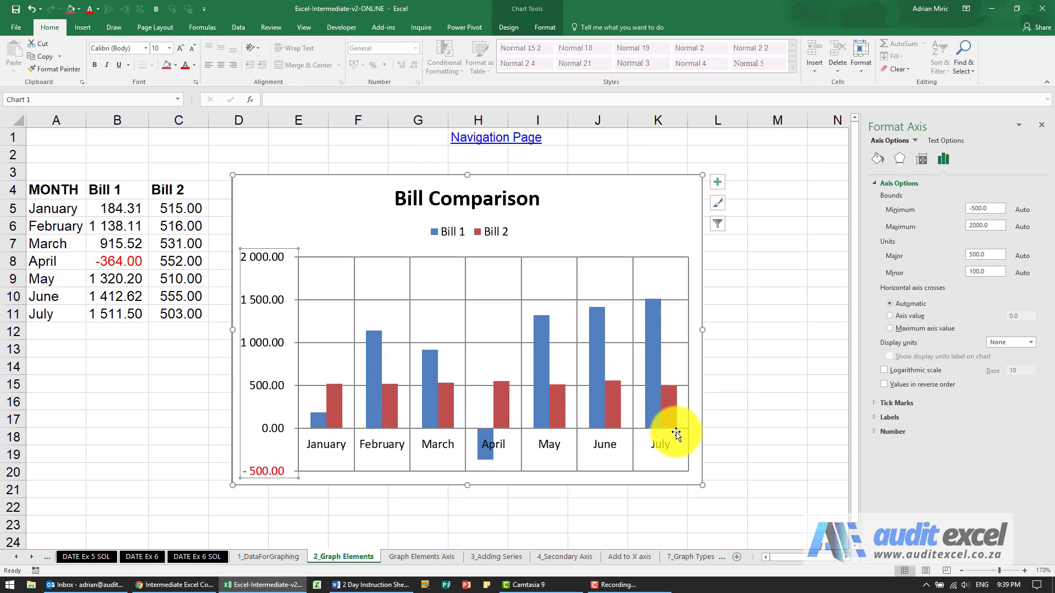
left_click(903, 317)
left_click(1021, 315)
type("1000")
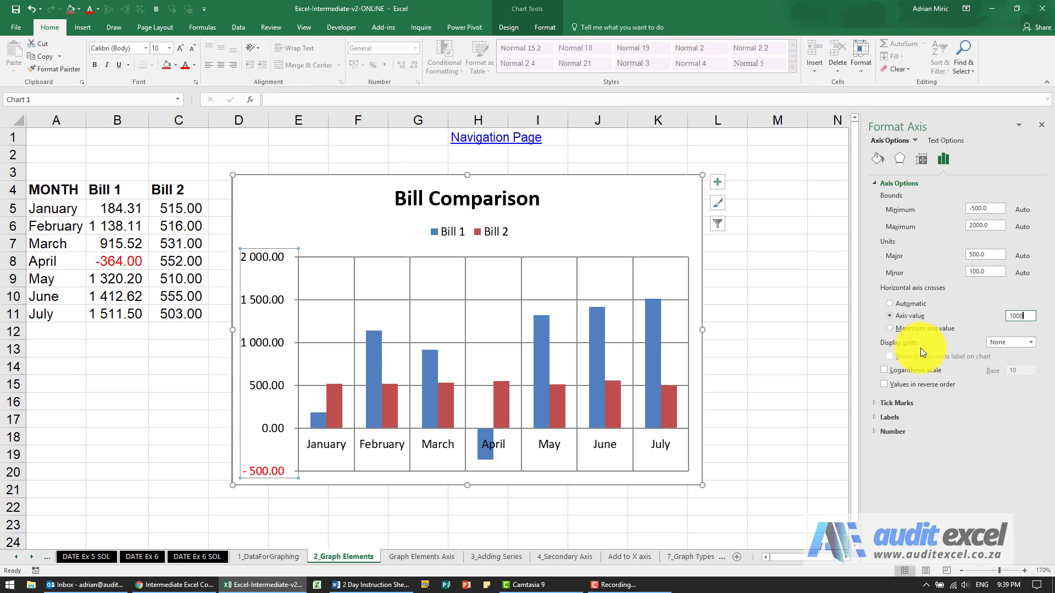
key("Tab")
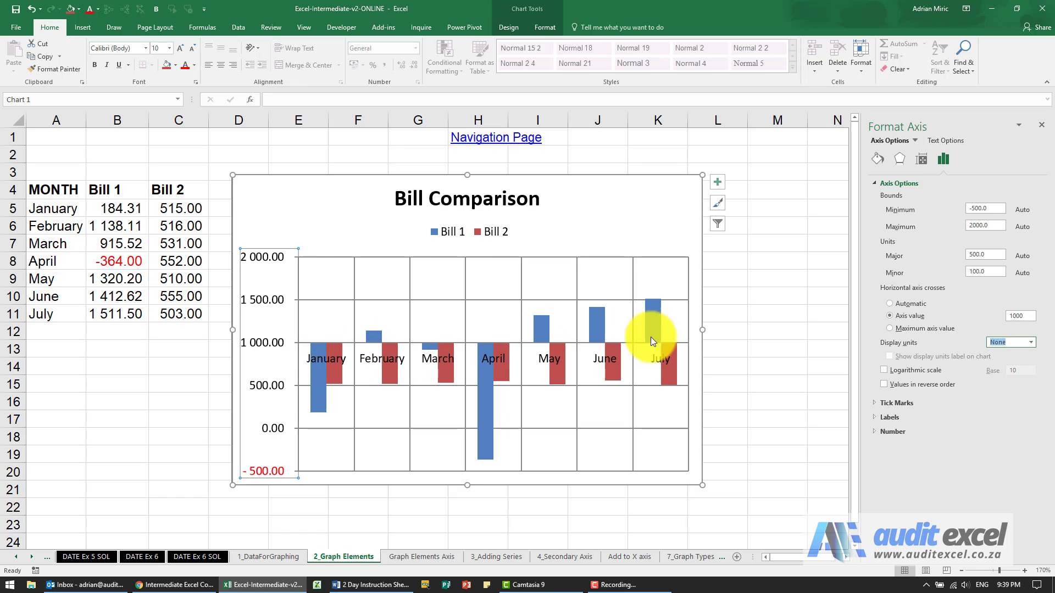
left_click(898, 329)
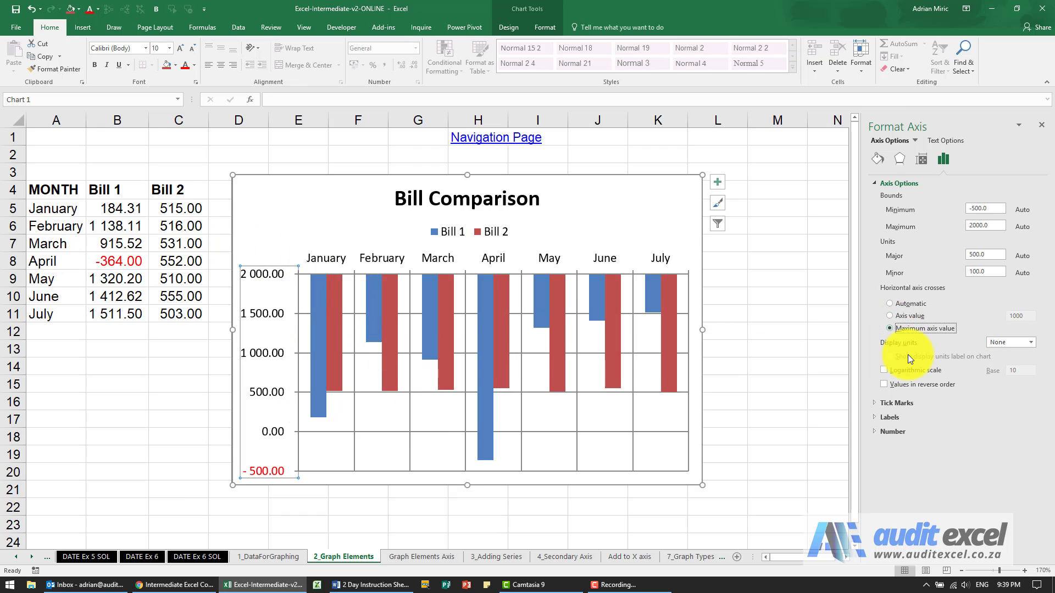
left_click(908, 307)
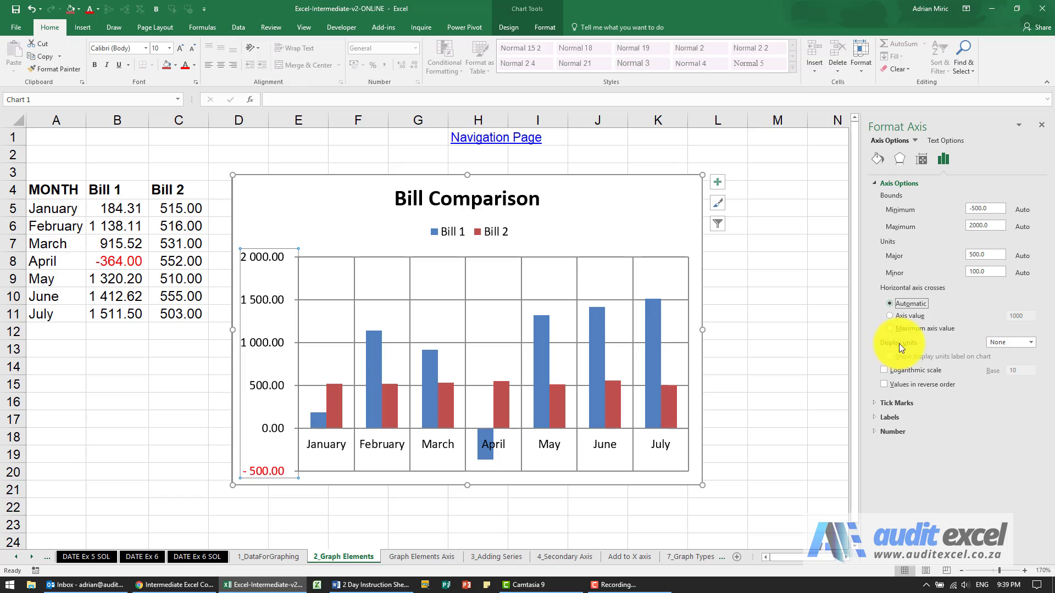
- Set display units to Thousands and toggle the Thousands label off and back on
left_click(1029, 345)
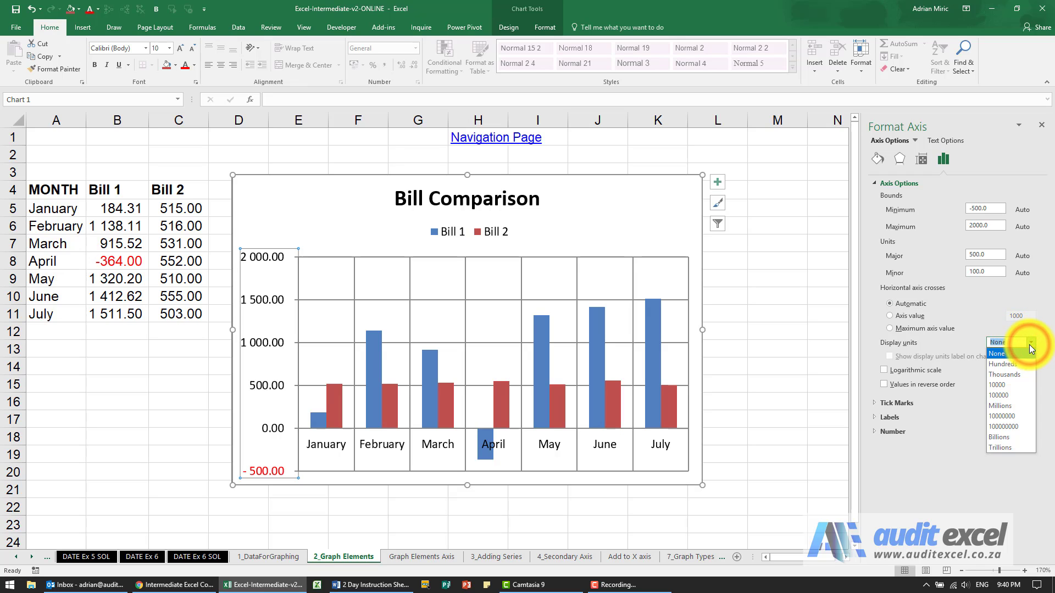
left_click(1022, 377)
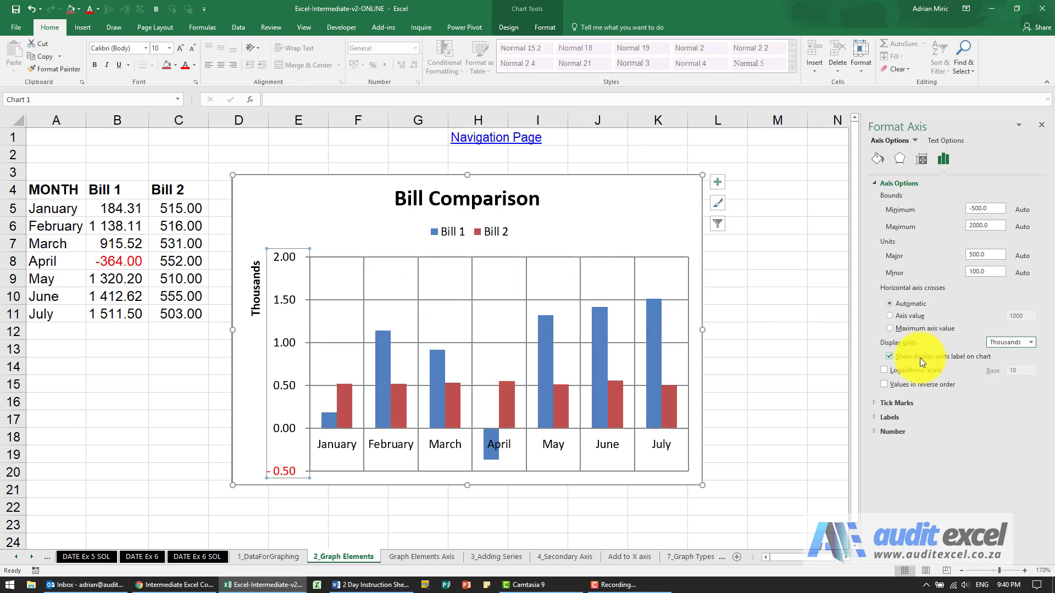
left_click(890, 358)
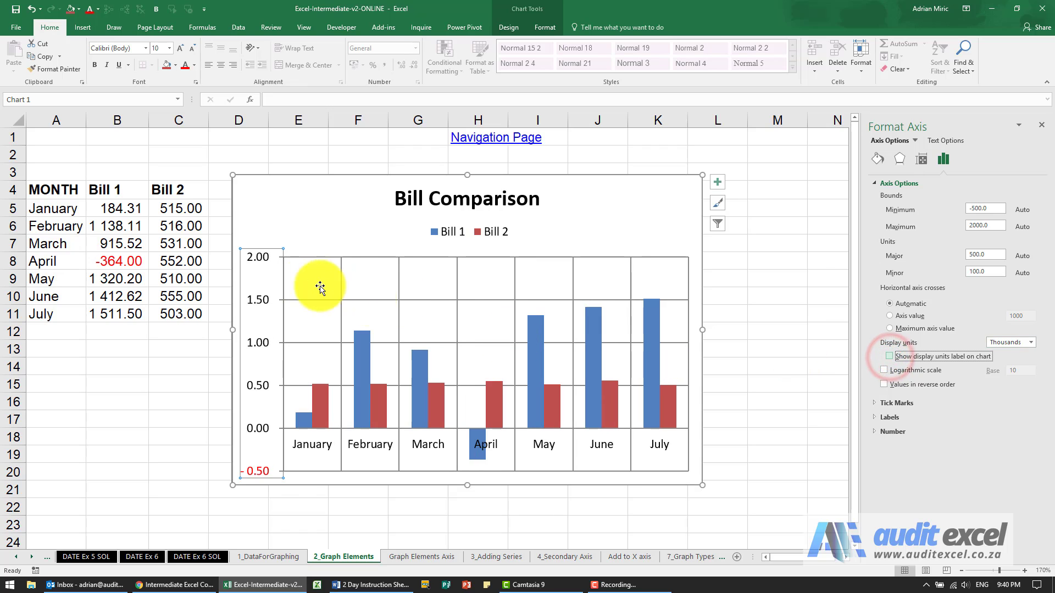
left_click(893, 357)
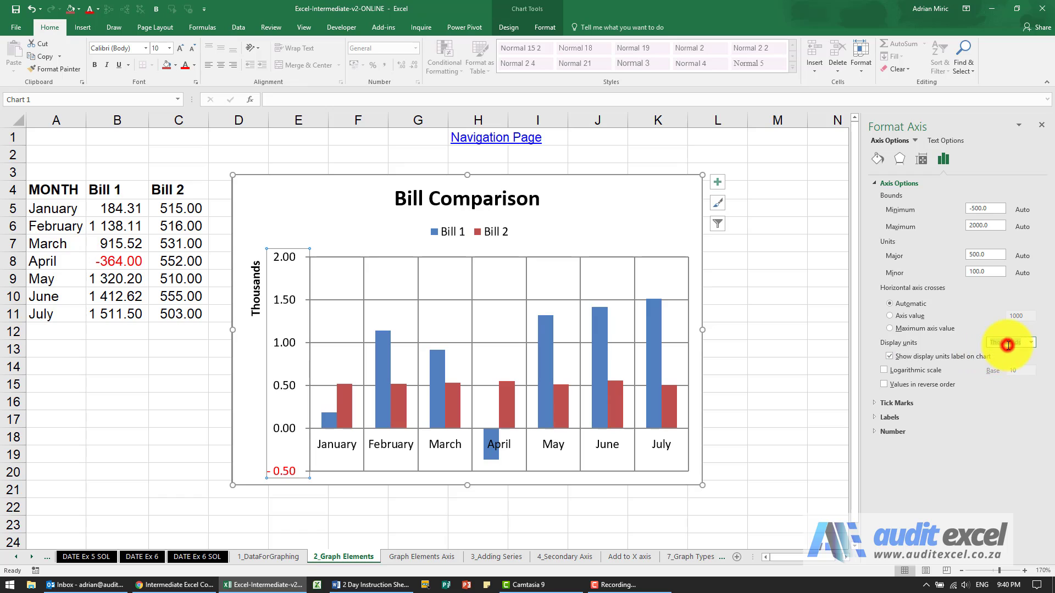
- Set display units to None and toggle Values in reverse order on, then off
left_click(1029, 344)
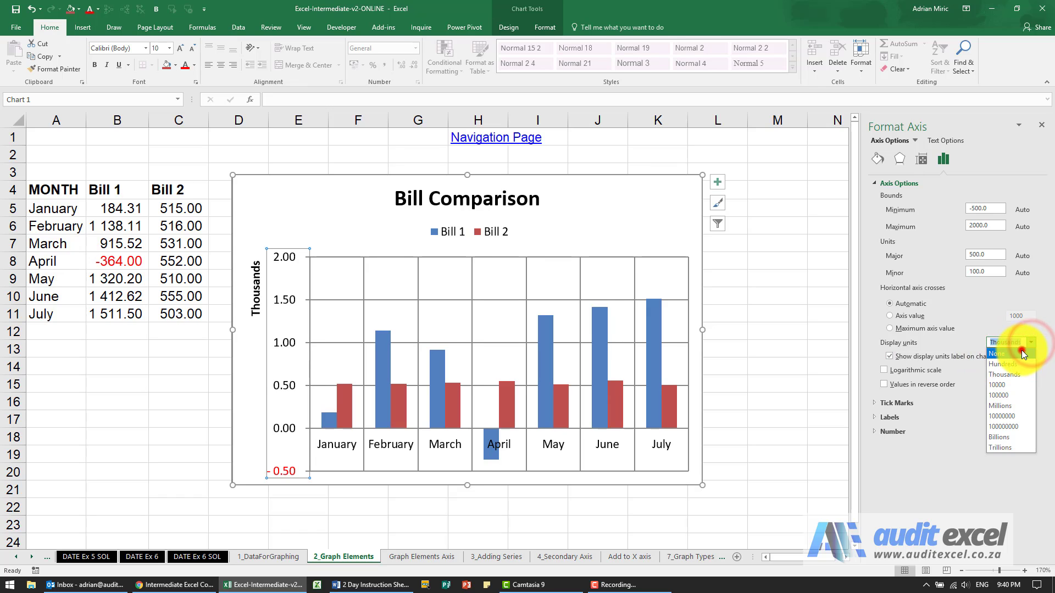
left_click(1021, 352)
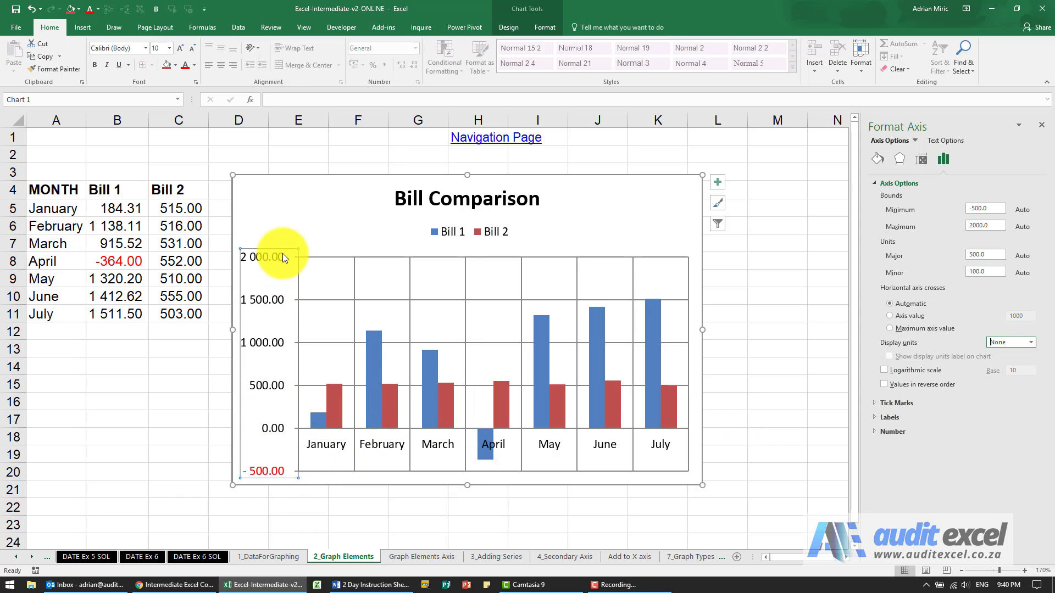
left_click(883, 386)
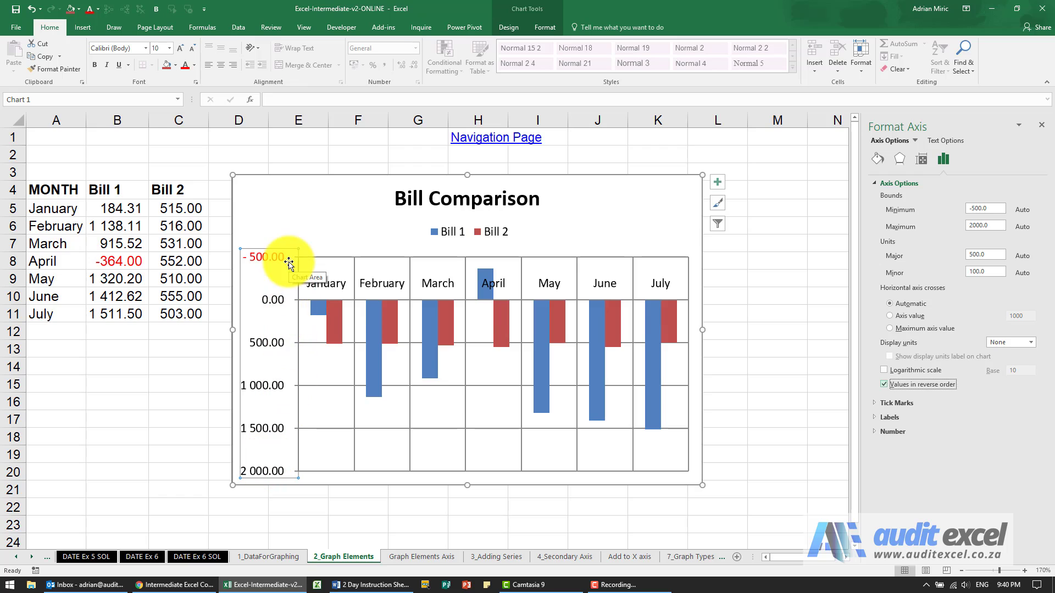
left_click(886, 384)
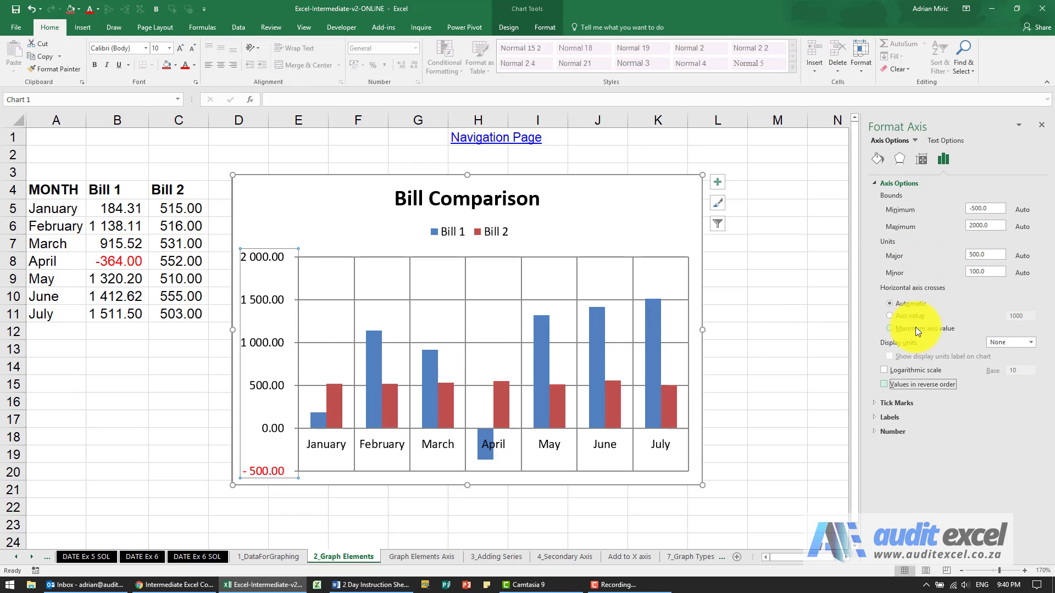
left_click(790, 424)
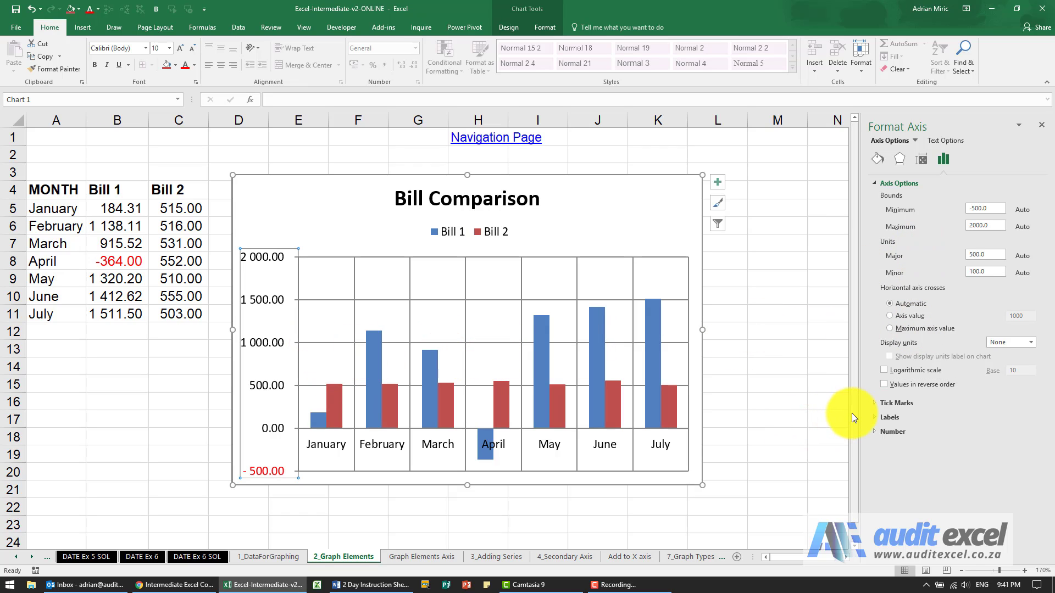
- Change the major tick mark type to None, then back to Outside
left_click(882, 405)
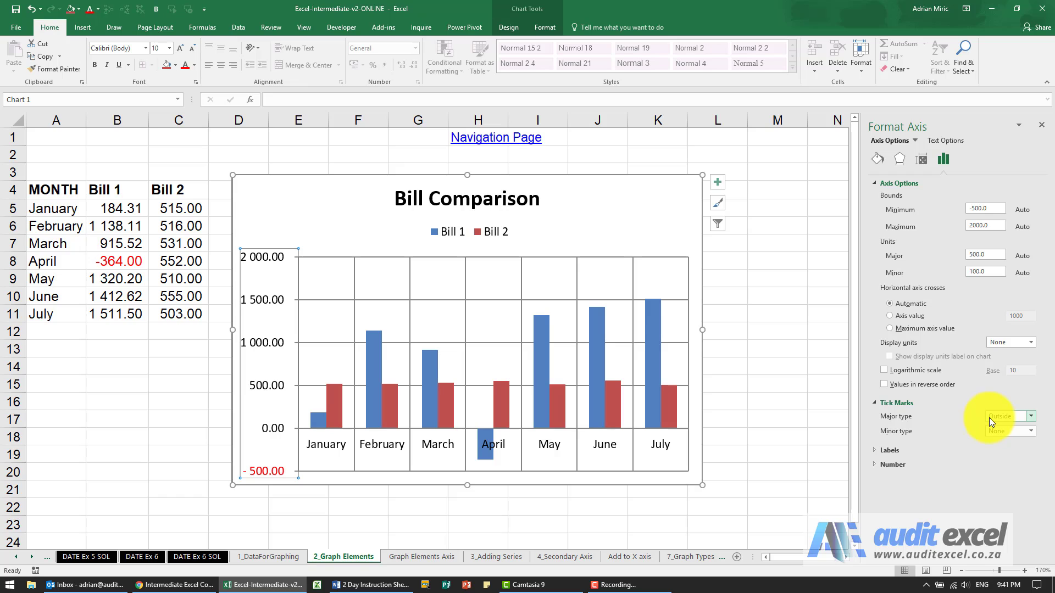
left_click(1030, 418)
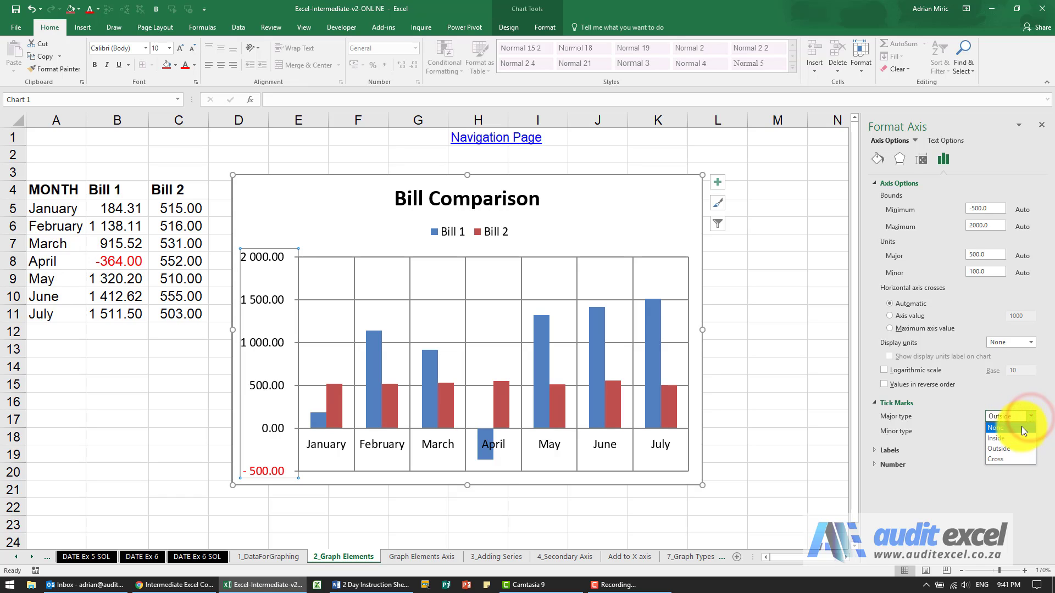
left_click(1021, 427)
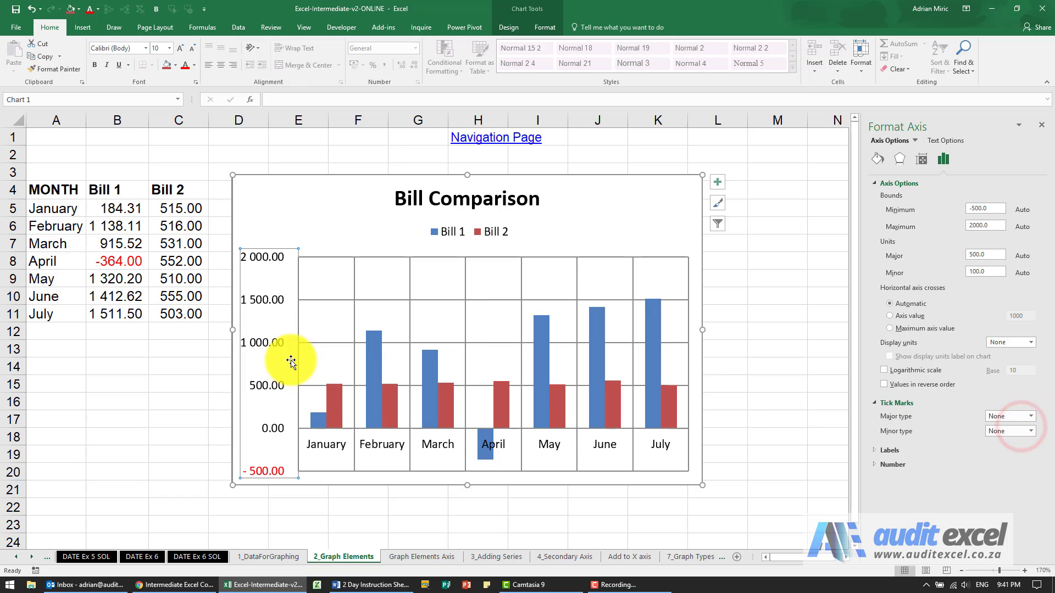
left_click(1027, 417)
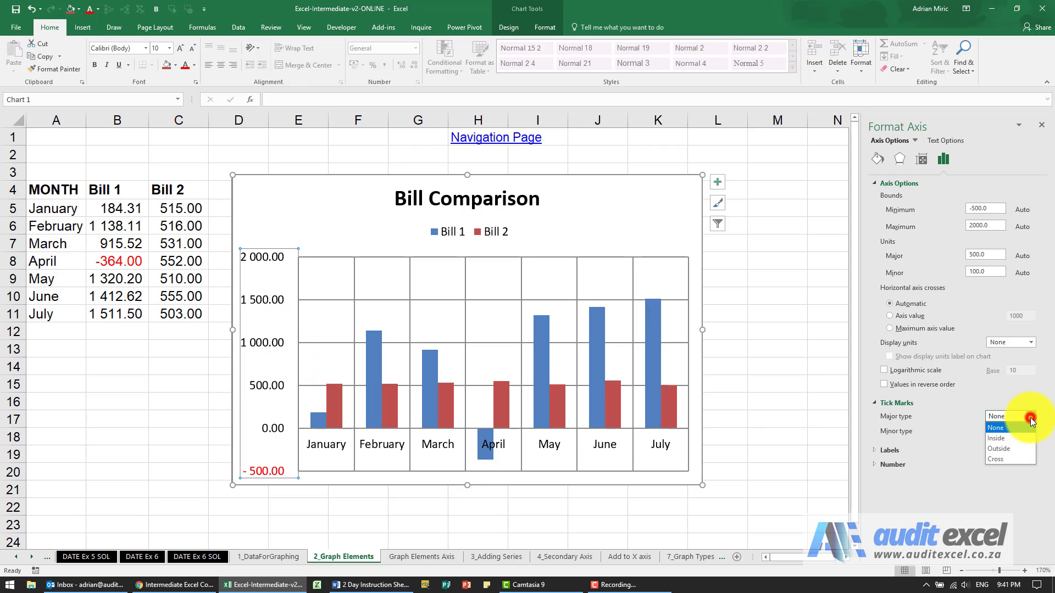
left_click(1022, 446)
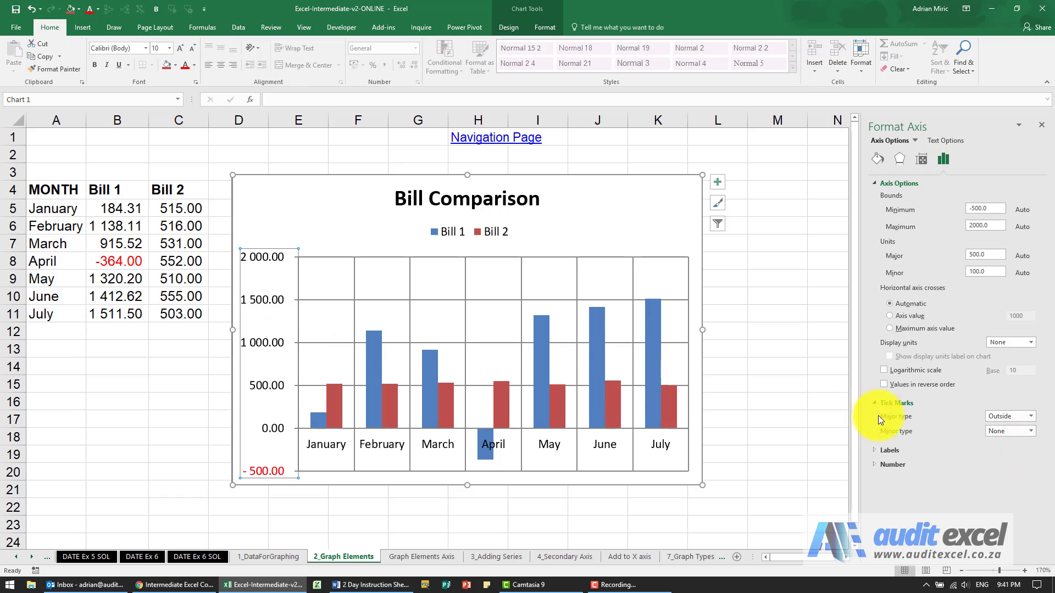
left_click(1027, 418)
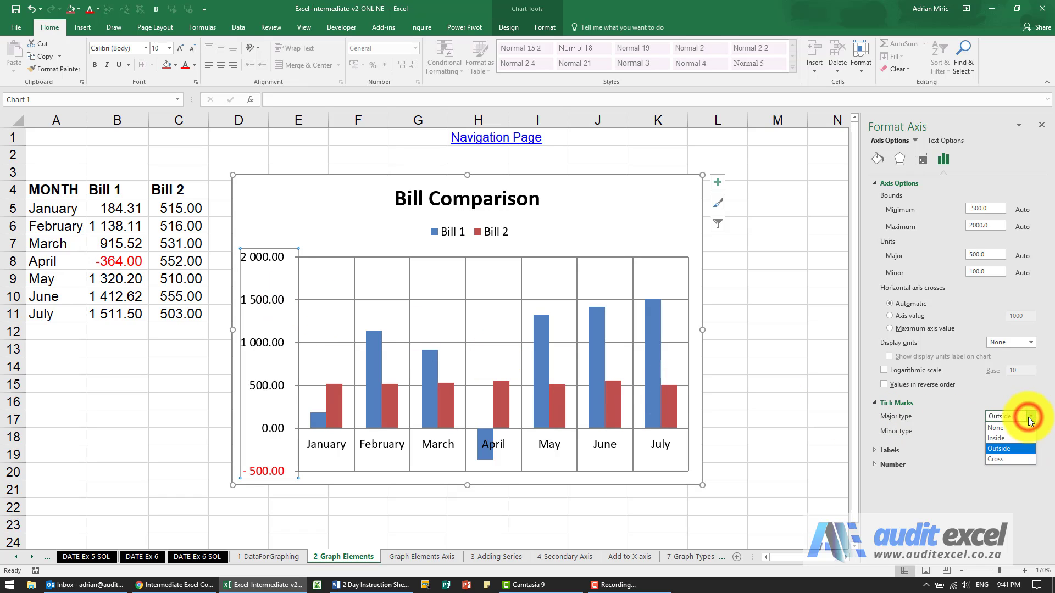
left_click(1015, 452)
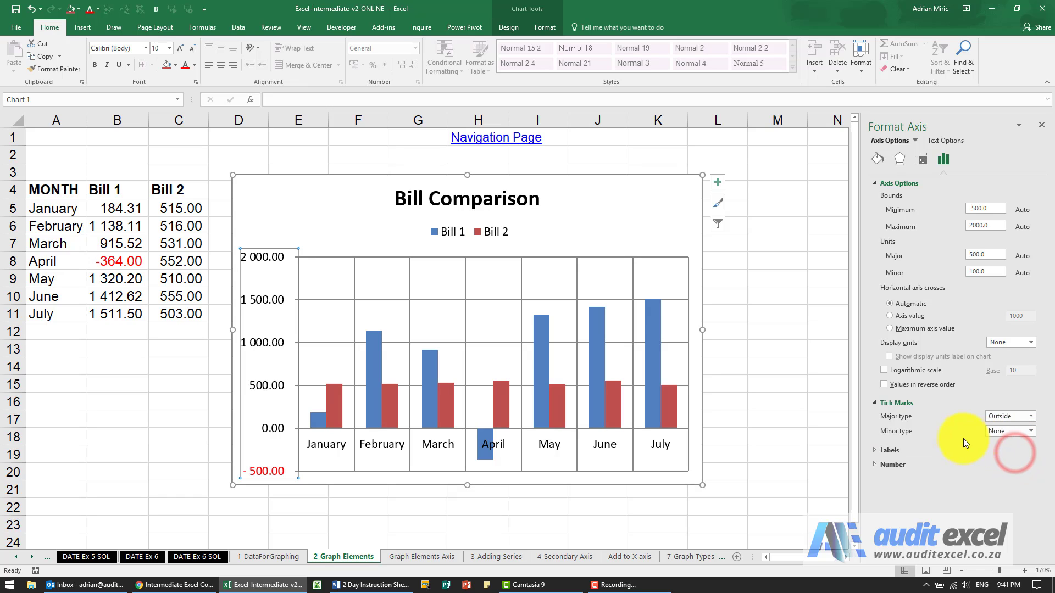
- Try label positions High, Low and None, then return labels to Next to Axis
left_click(878, 450)
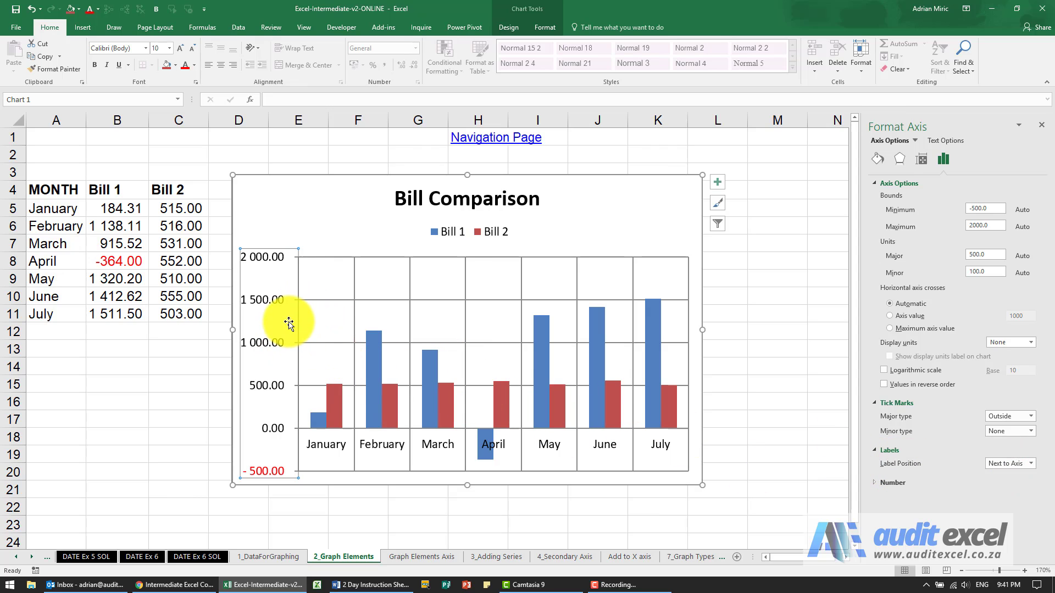
left_click(1029, 466)
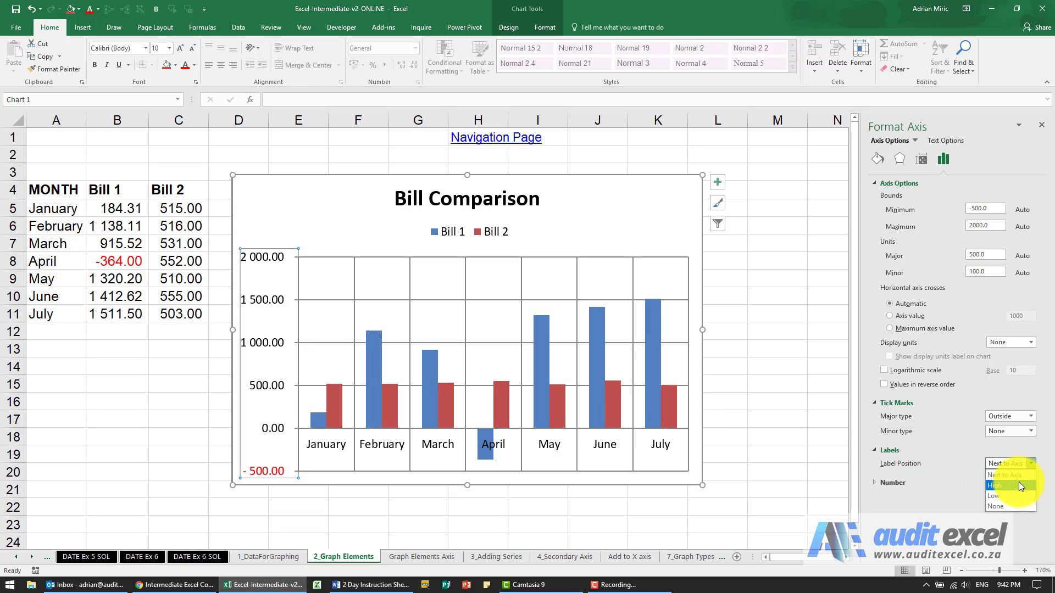
left_click(1019, 486)
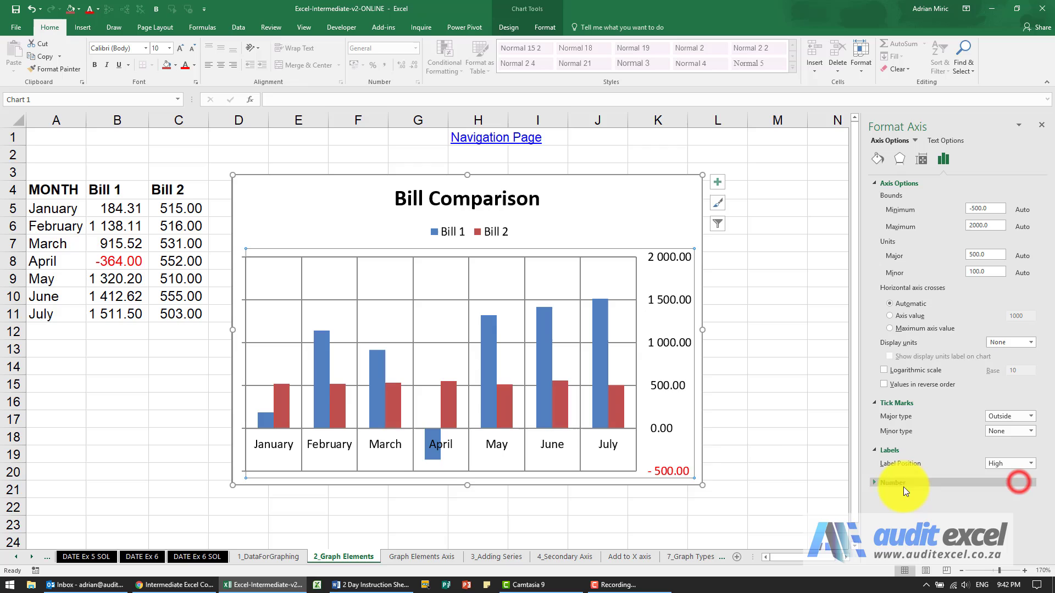
left_click(1030, 463)
left_click(1020, 495)
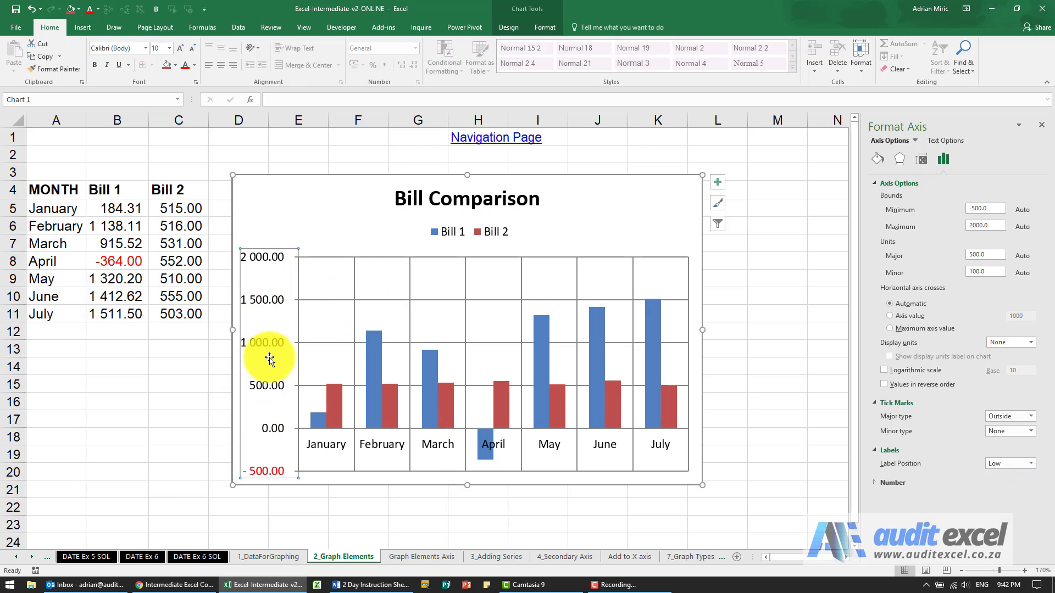
left_click(1032, 468)
left_click(1018, 504)
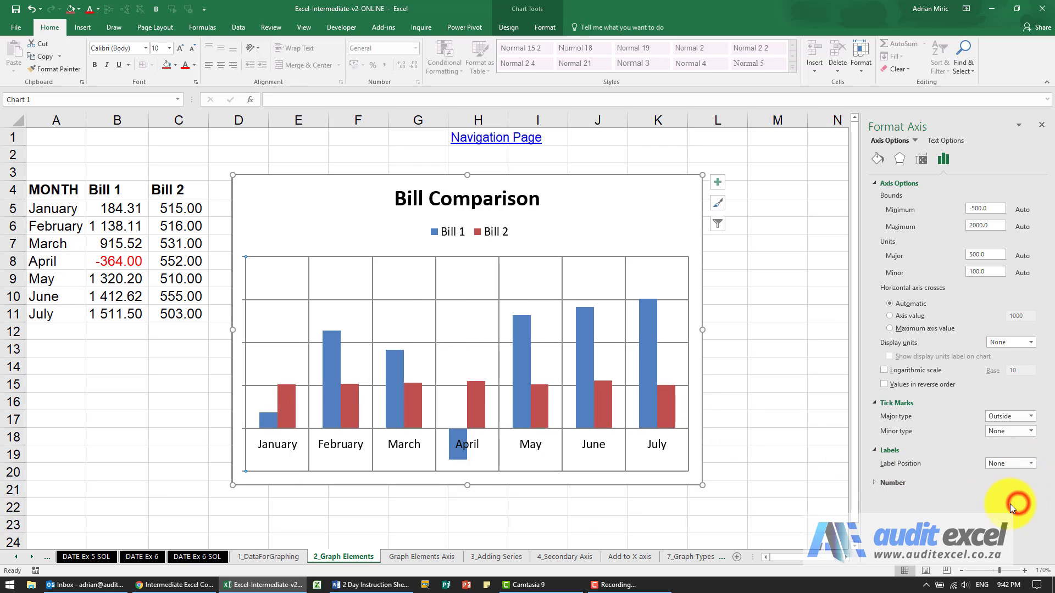
left_click(1030, 463)
left_click(1021, 476)
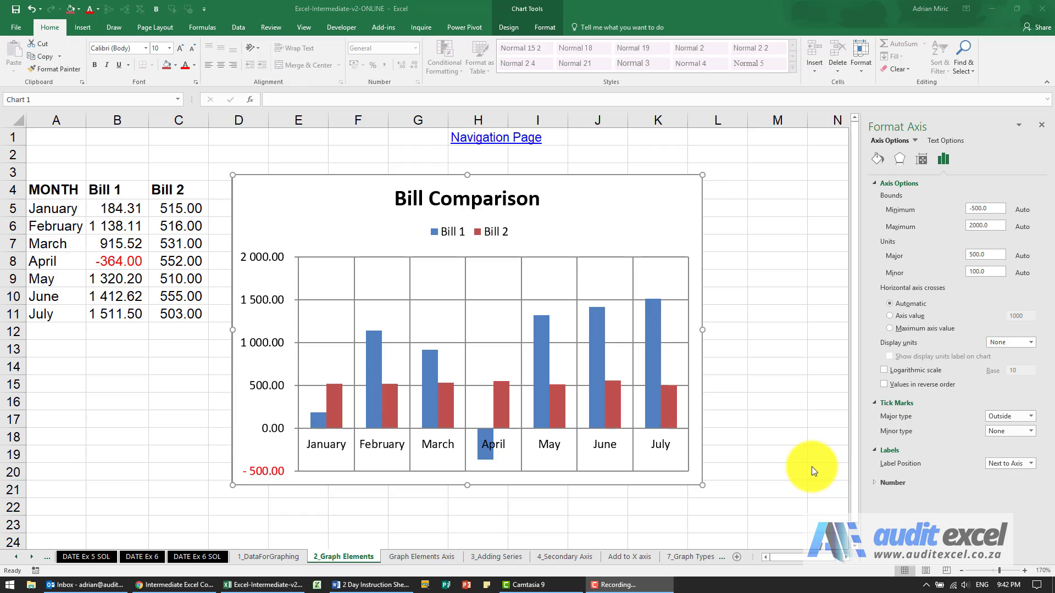
- Apply Number format with 0 decimals, then revert to the two-decimal red-negative custom format
left_click(902, 482)
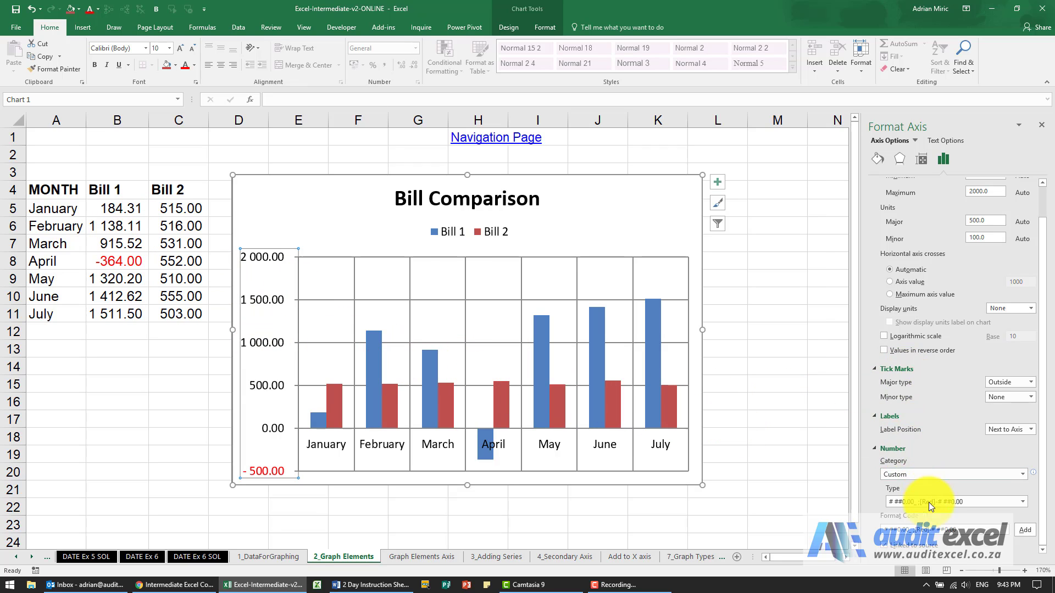
left_click(888, 548)
left_click(1021, 477)
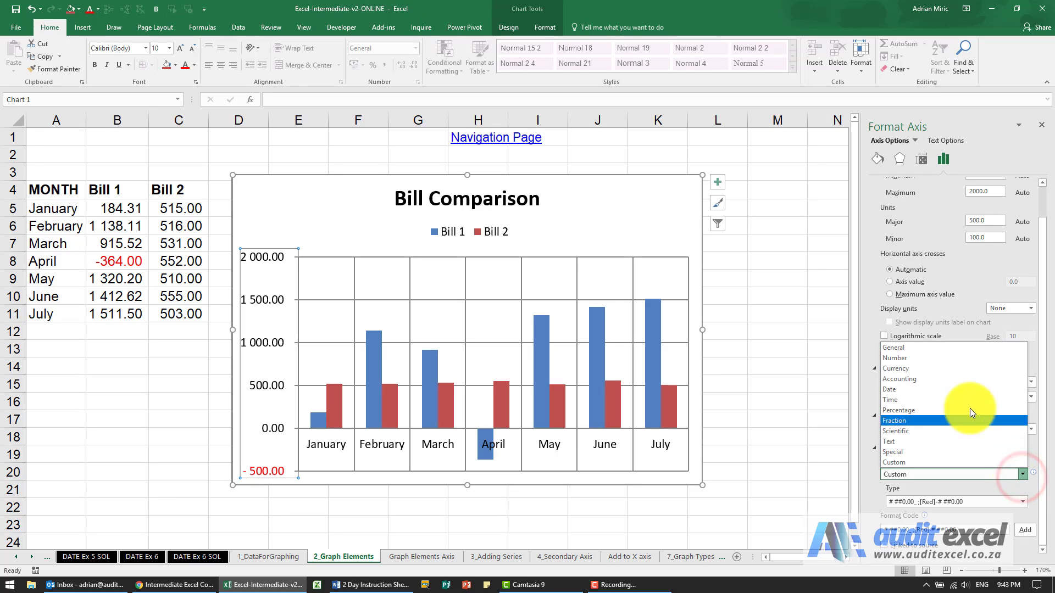
left_click(938, 359)
scroll(947, 387, "down", 2)
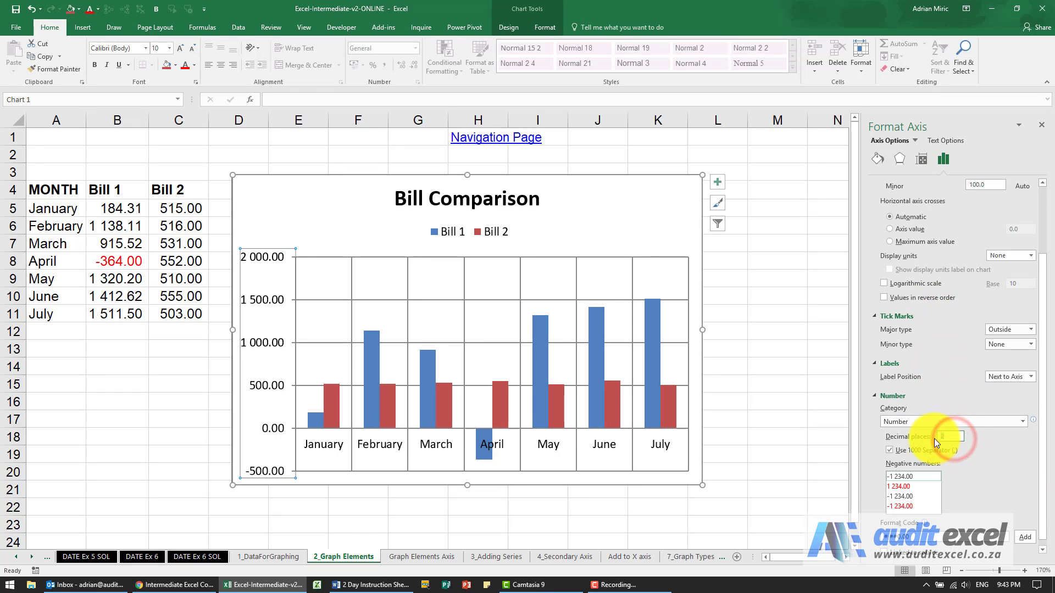
type("0")
key("Tab")
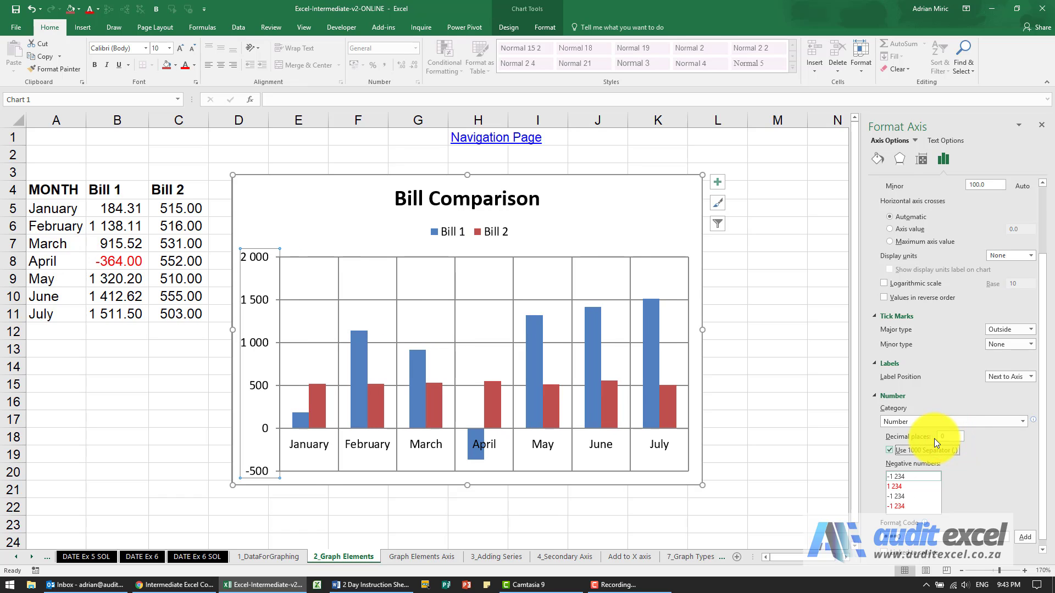
scroll(991, 446, "down", 1)
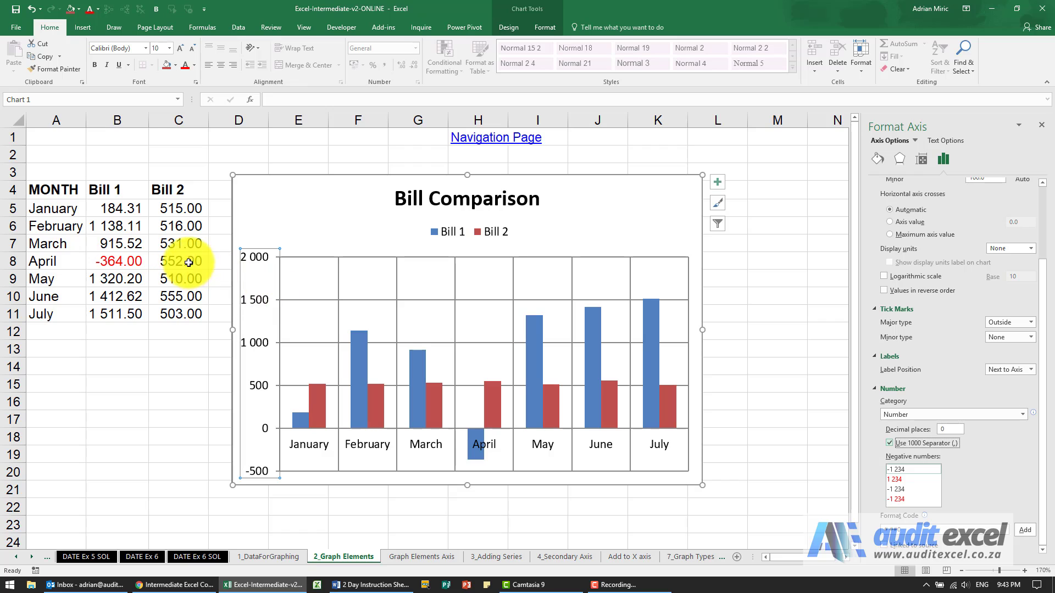
key("Return")
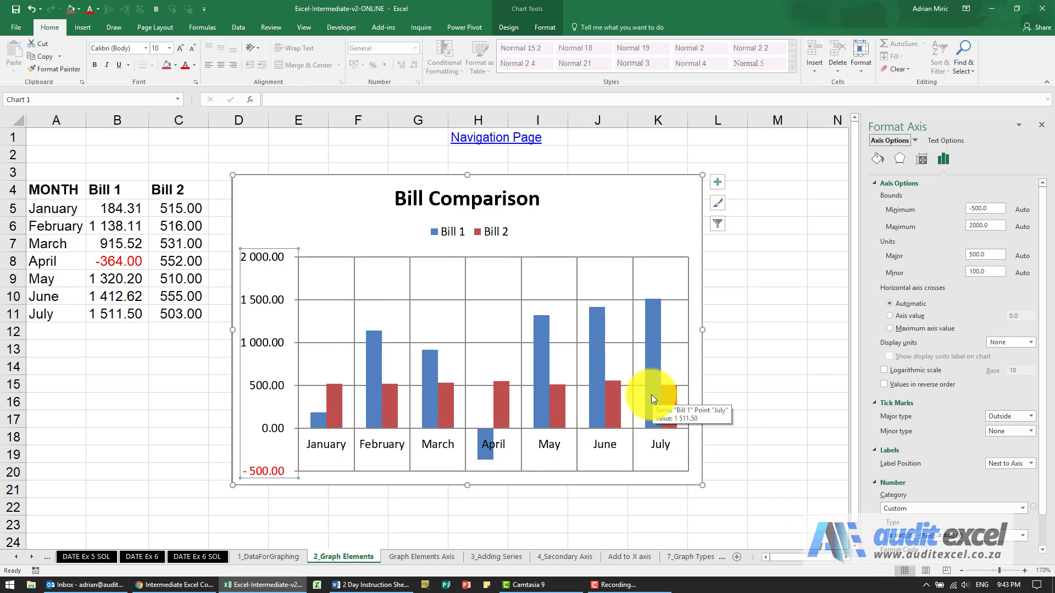